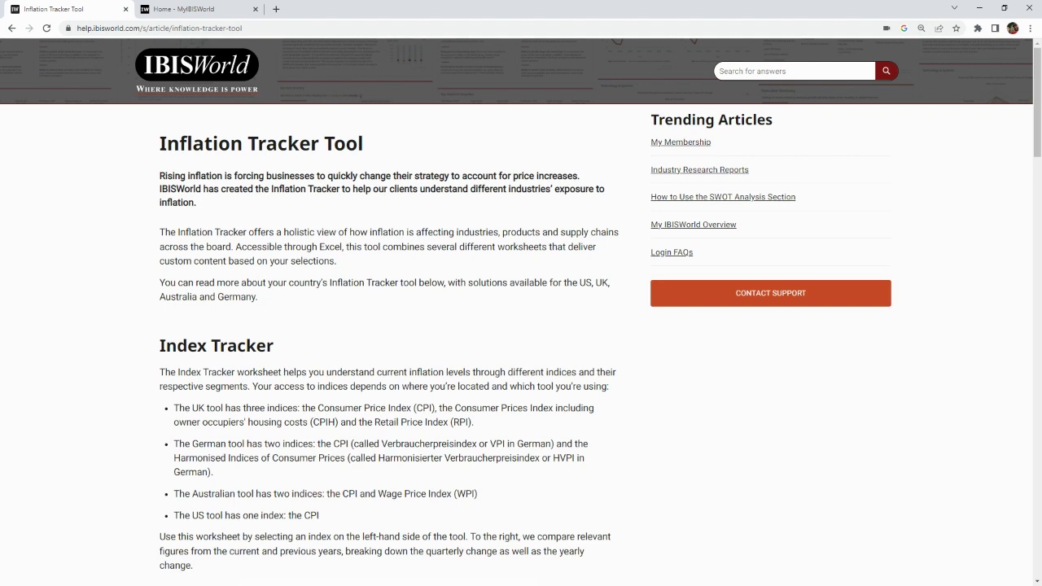
- Close the help article, open the US Inflation Tracker Tool page, and download the latest Excel version dated 08 November 2022
{"action": "left_click", "coordinate": [125, 9]}
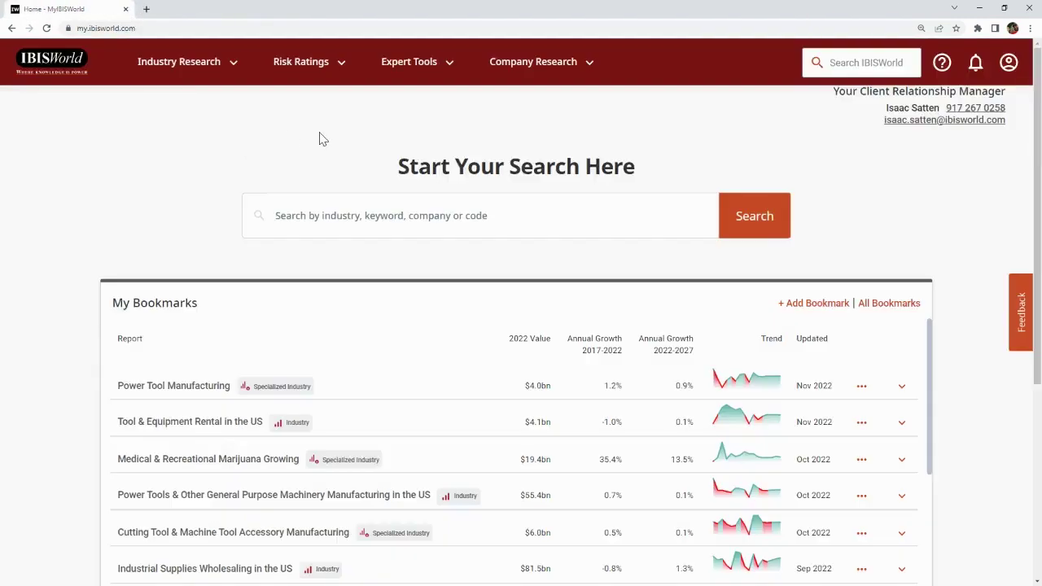
{"action": "left_click", "coordinate": [433, 71]}
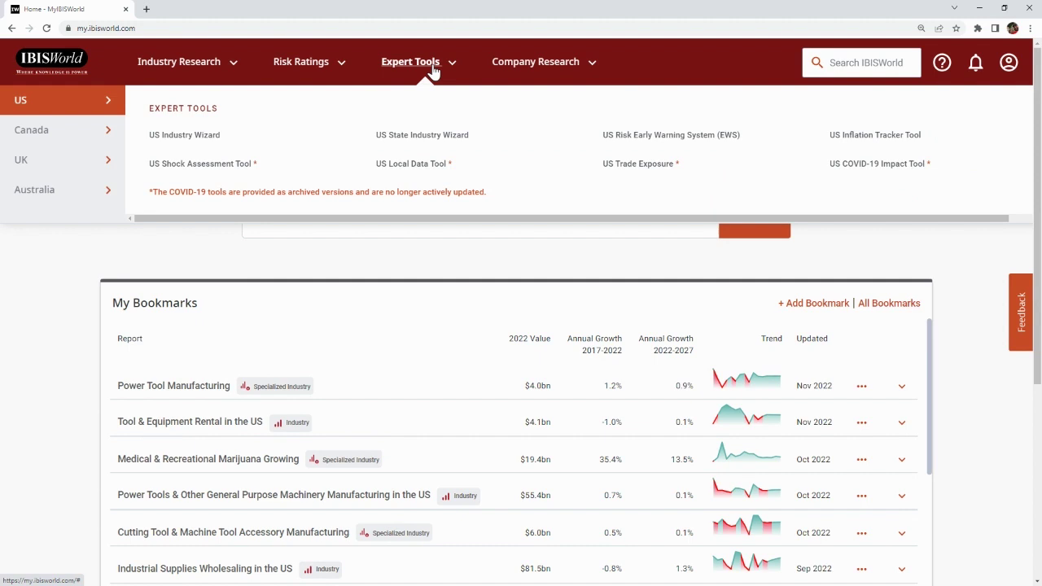
{"action": "left_click", "coordinate": [871, 136]}
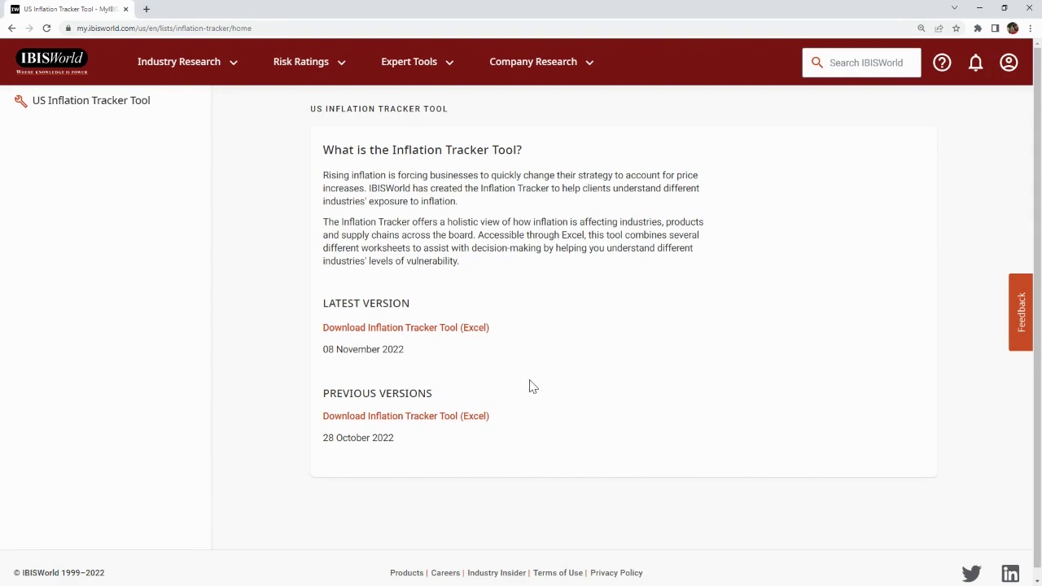
{"action": "left_click", "coordinate": [472, 330]}
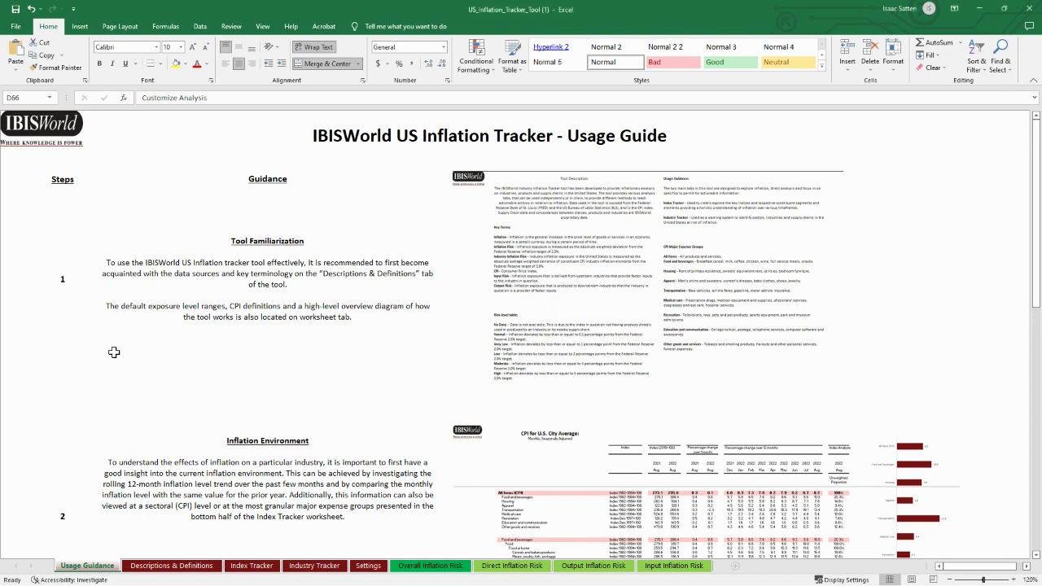
- Read through the numbered steps on the Usage Guidance worksheet and return to its beginning
{"action": "scroll", "coordinate": [118, 364], "scroll_direction": "down", "scroll_amount": 5}
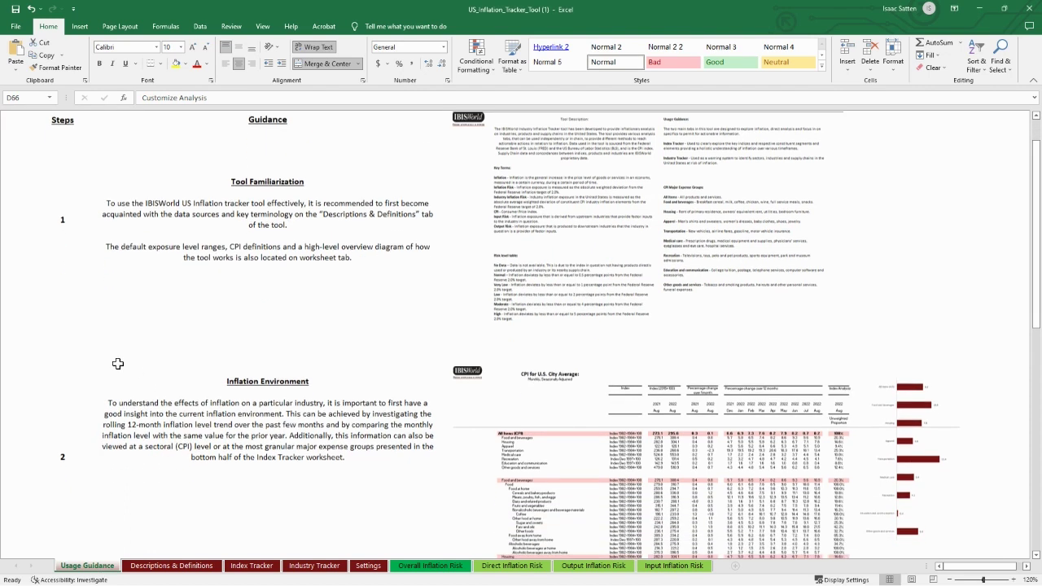
{"action": "scroll", "coordinate": [118, 364], "scroll_direction": "down", "scroll_amount": 6}
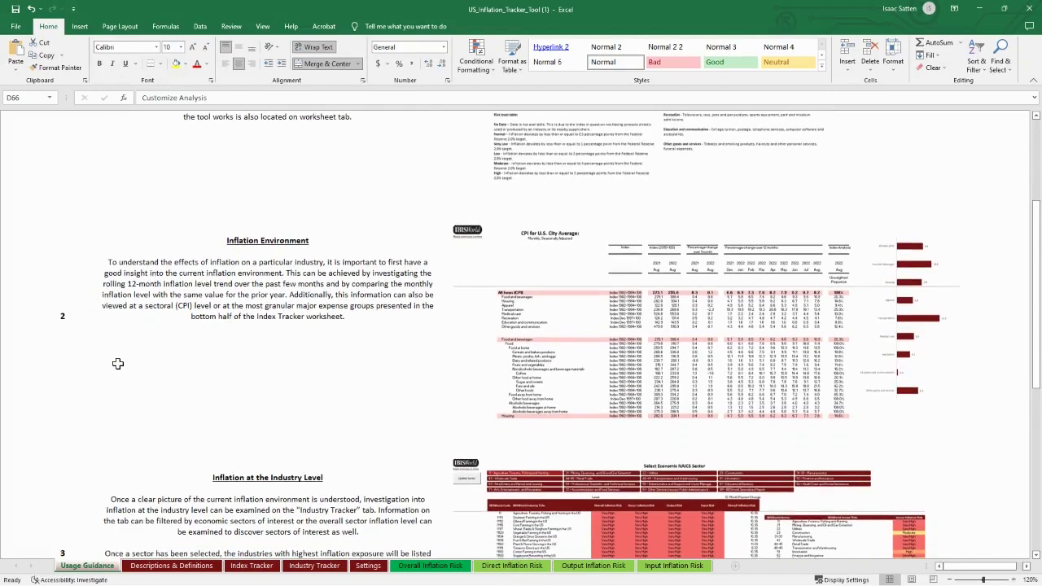
{"action": "scroll", "coordinate": [118, 364], "scroll_direction": "down", "scroll_amount": 7}
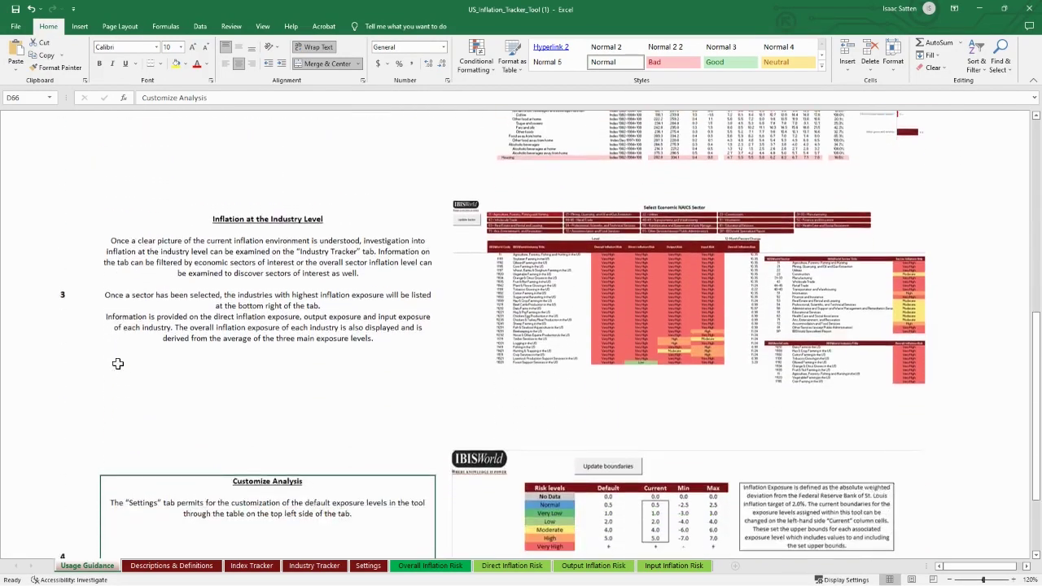
{"action": "scroll", "coordinate": [118, 364], "scroll_direction": "up", "scroll_amount": 18}
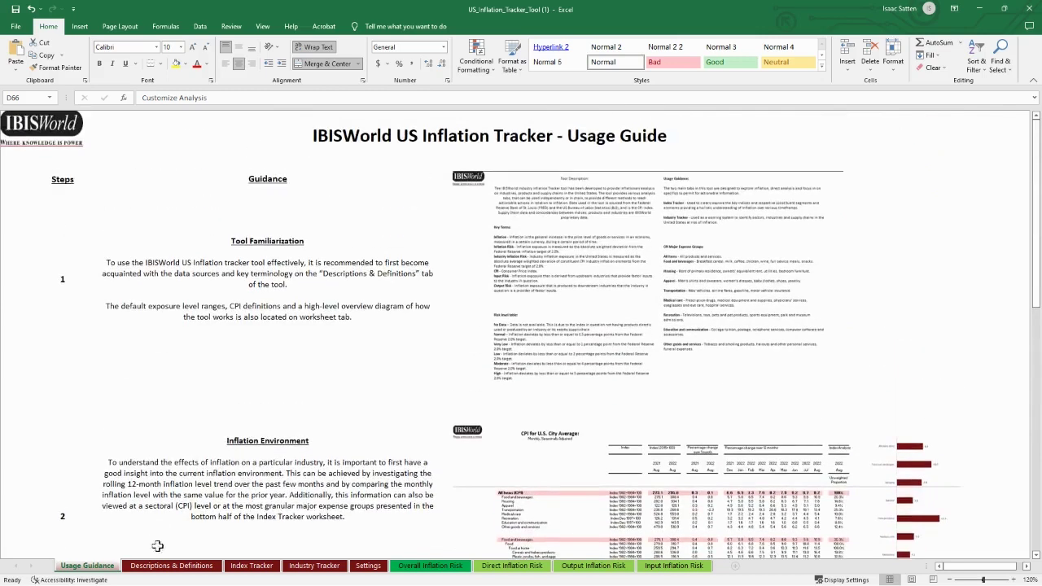
- Review the key terms on the Descriptions & Definitions worksheet and the CPI data on the Index Tracker worksheet
{"action": "left_click", "coordinate": [169, 566]}
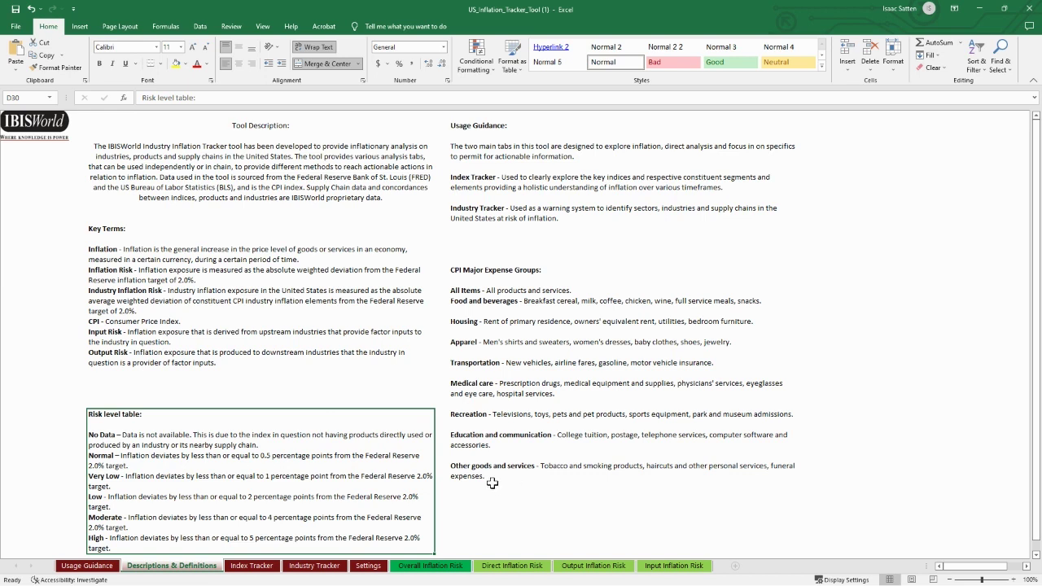
{"action": "left_click", "coordinate": [253, 566]}
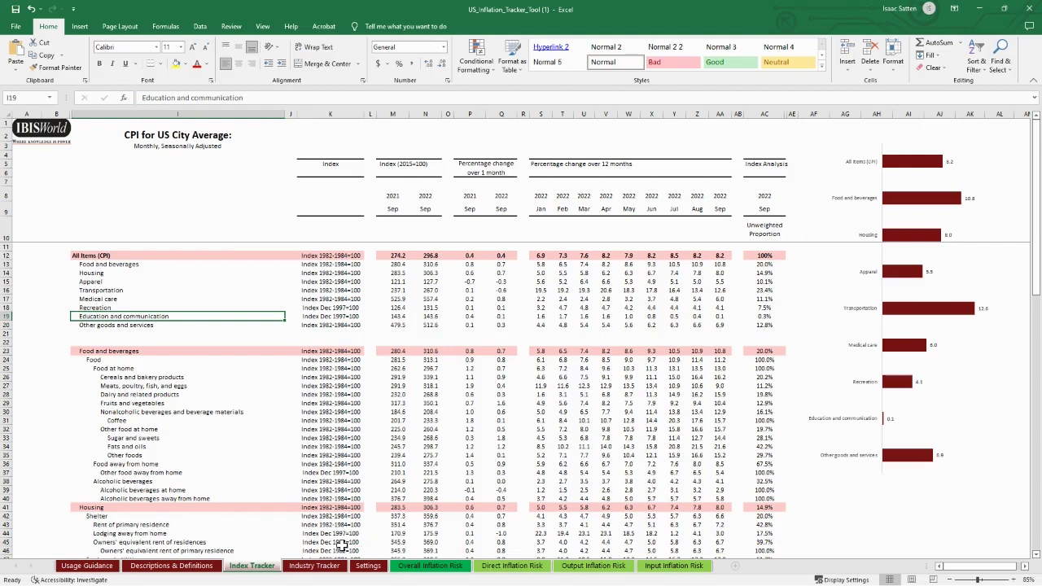
- On the Industry Tracker worksheet, view the industries of successive NAICS sectors from 21 - Mining through 48-49 - Transportation and Warehousing
{"action": "left_click", "coordinate": [314, 565]}
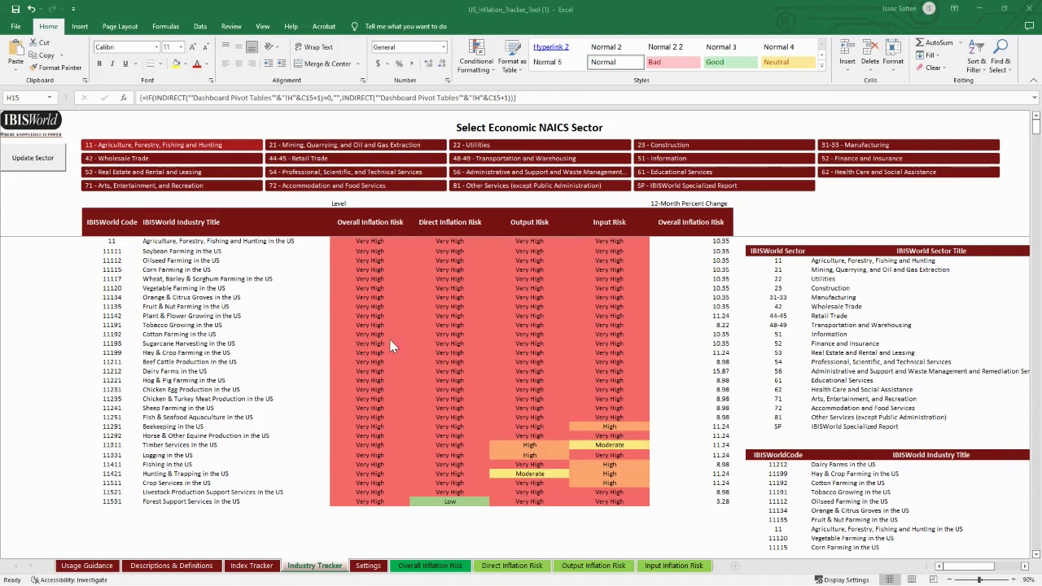
{"action": "left_click", "coordinate": [387, 152]}
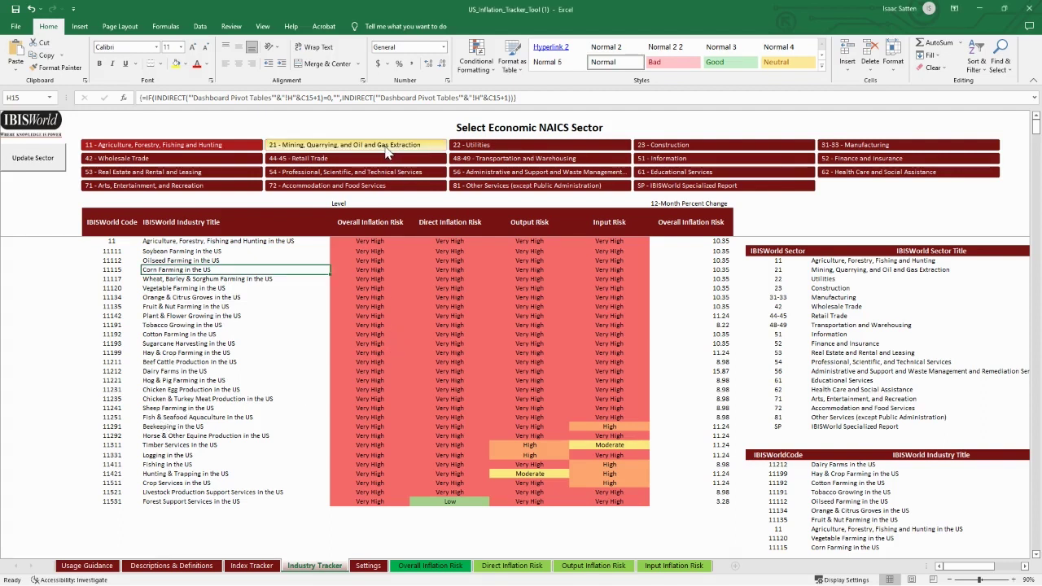
{"action": "left_click", "coordinate": [511, 148]}
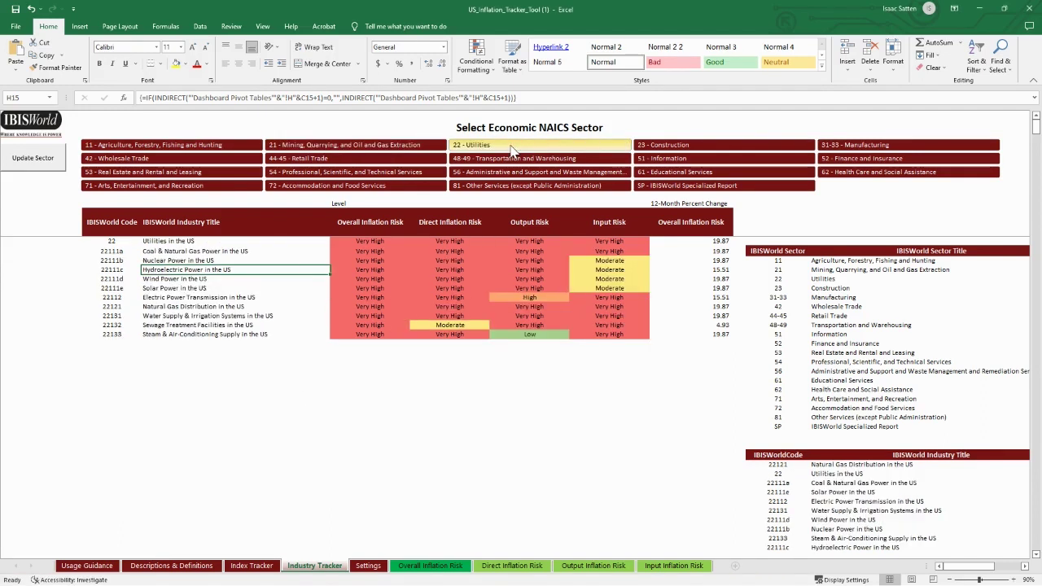
{"action": "left_click", "coordinate": [658, 149]}
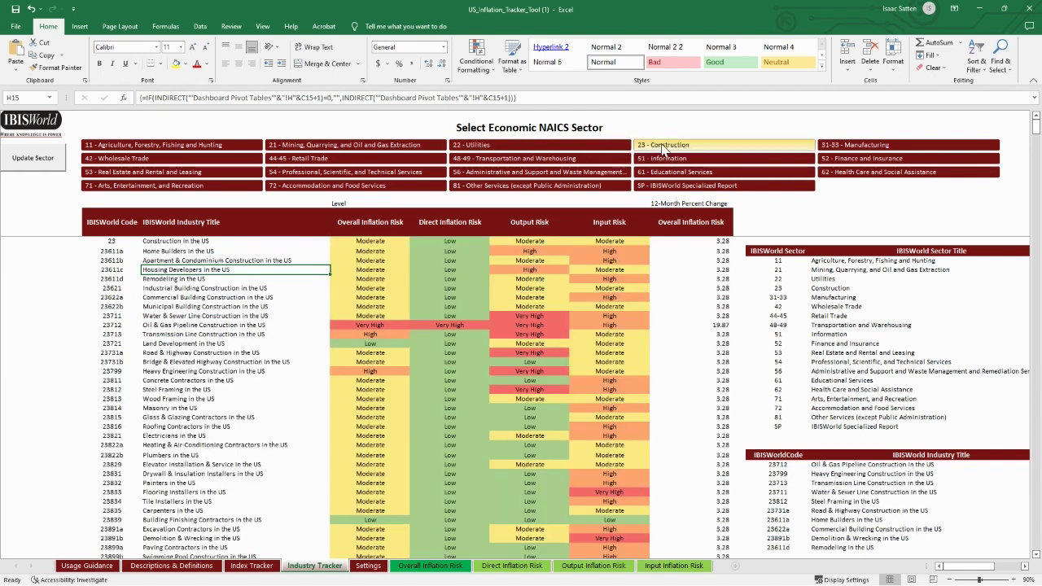
{"action": "left_click", "coordinate": [861, 146]}
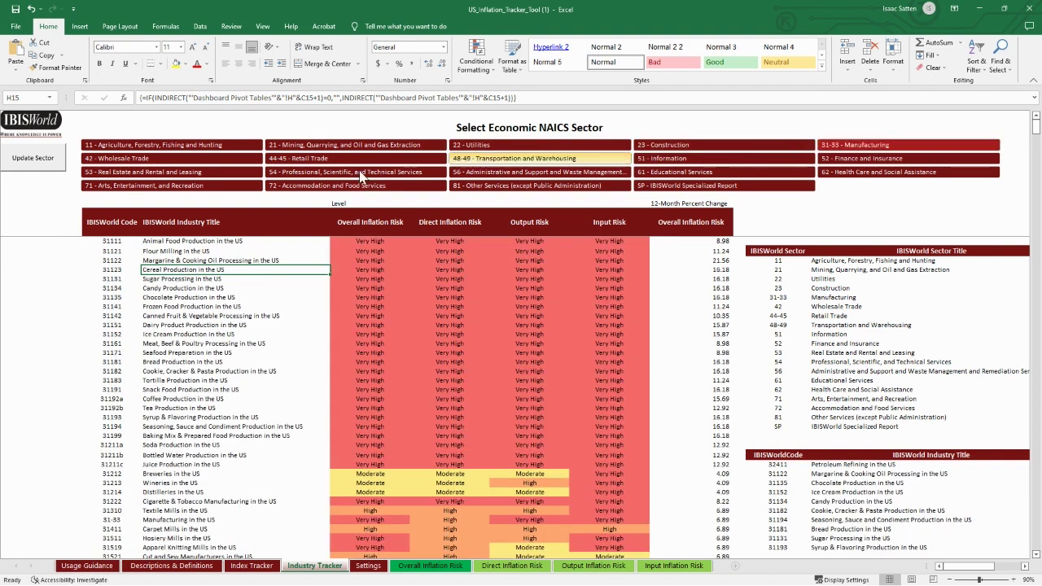
{"action": "left_click", "coordinate": [226, 159]}
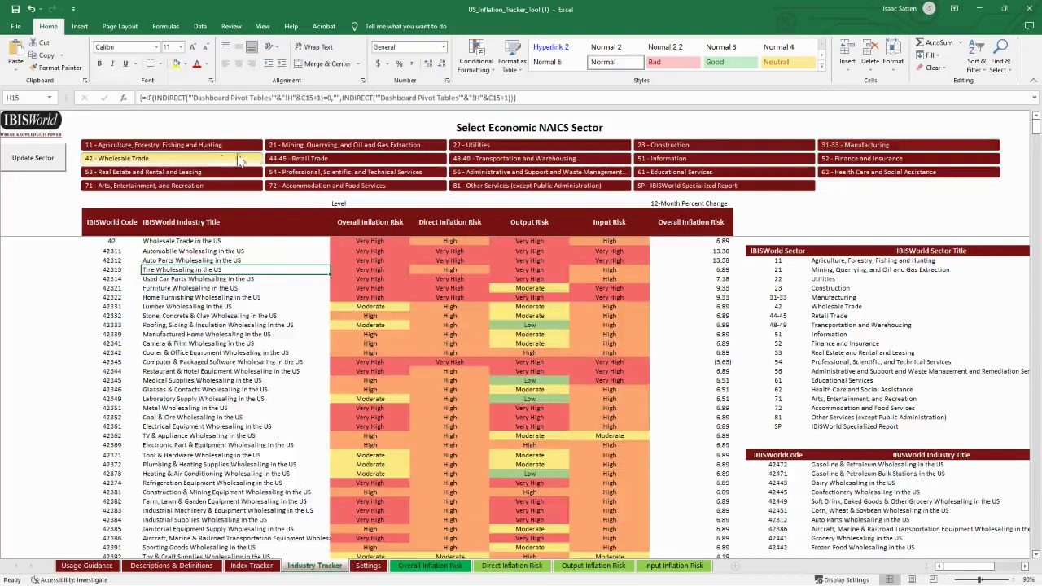
{"action": "left_click", "coordinate": [316, 160]}
{"action": "left_click", "coordinate": [478, 161]}
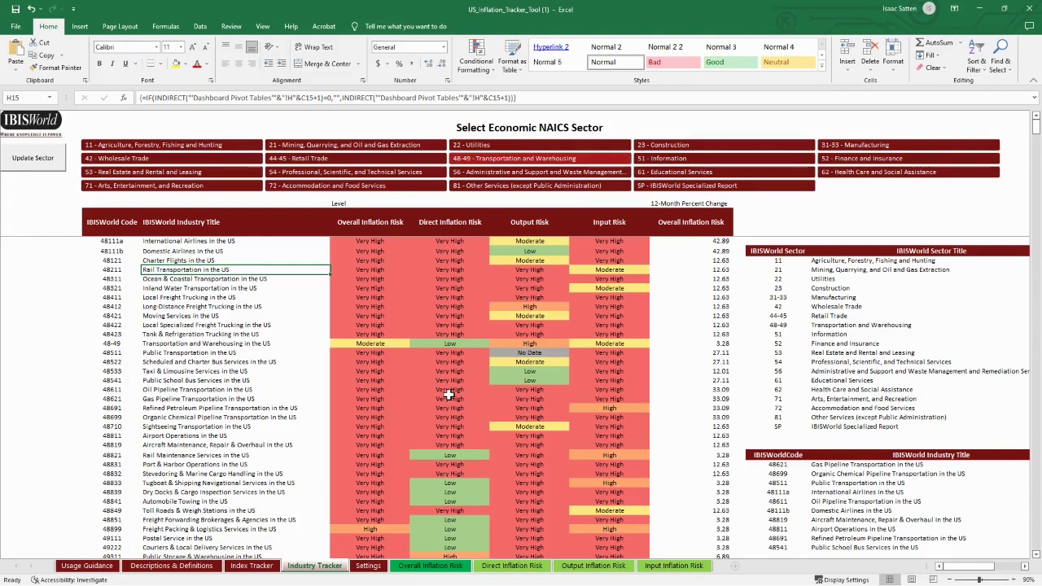
- Examine the Direct Inflation Risk column, Local Freight Trucking's overall risk, and the Sector Inflation Risk for Accommodation and Food Services
{"action": "left_click", "coordinate": [471, 226]}
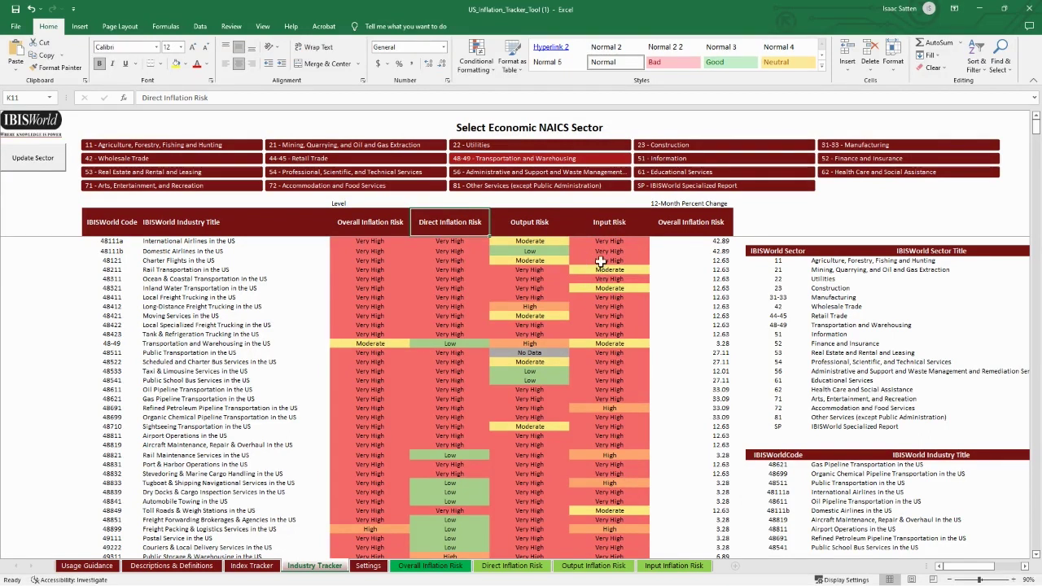
{"action": "left_click", "coordinate": [375, 298]}
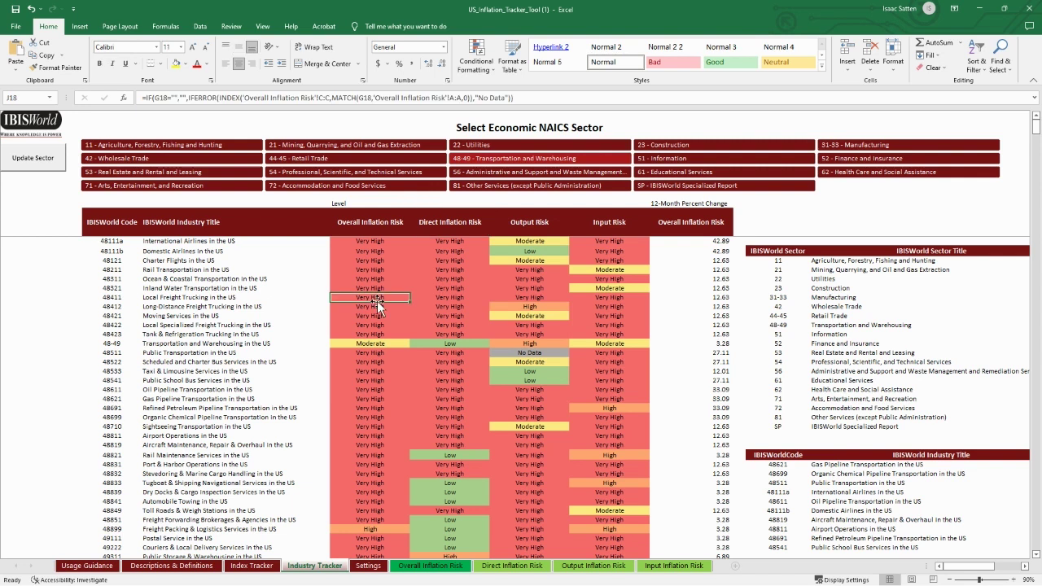
{"action": "left_click", "coordinate": [779, 407]}
{"action": "key", "text": "Right"}
{"action": "key", "text": "Right"}
{"action": "key", "text": "Right"}
{"action": "key", "text": "Right"}
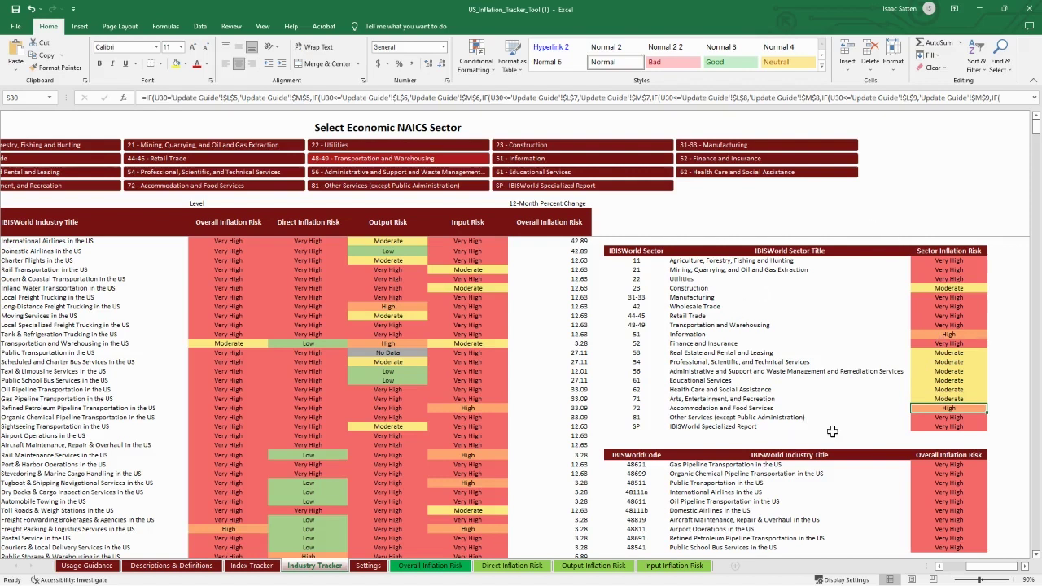
- View industry risks for sectors 51 - Information, 52 - Finance and Insurance, 72 - Accommodation and Food Services, and 71 - Arts, Entertainment, and Recreation
{"action": "left_click", "coordinate": [529, 158]}
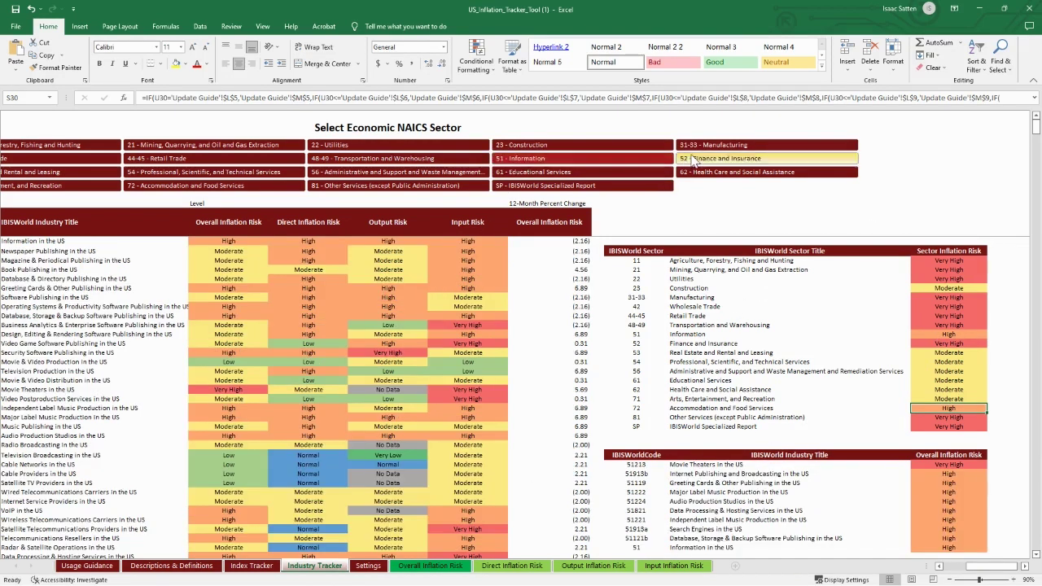
{"action": "left_click", "coordinate": [698, 158]}
{"action": "scroll", "coordinate": [723, 464], "scroll_direction": "down", "scroll_amount": 2}
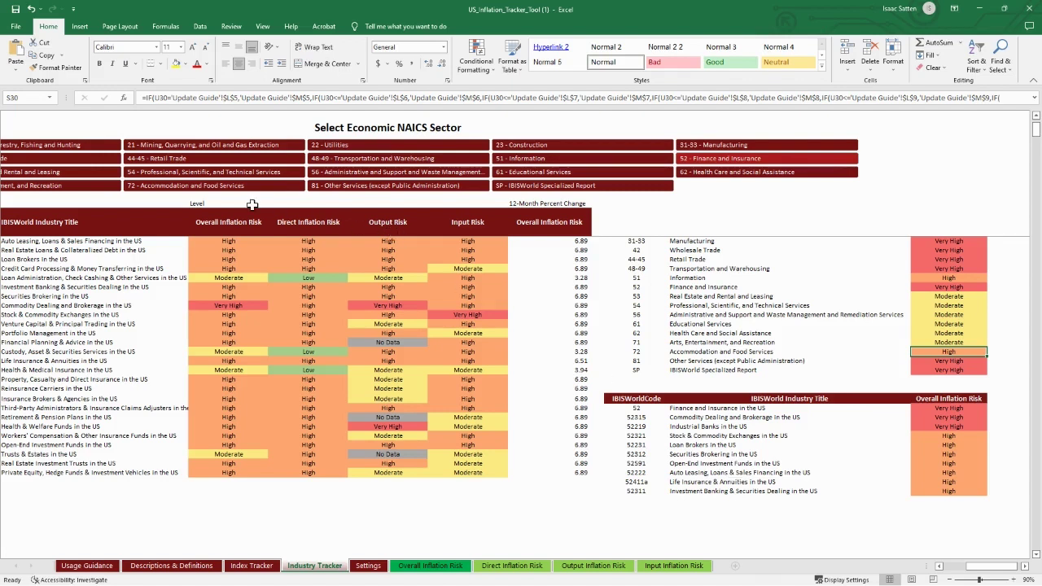
{"action": "left_click", "coordinate": [226, 187]}
{"action": "left_click", "coordinate": [110, 186]}
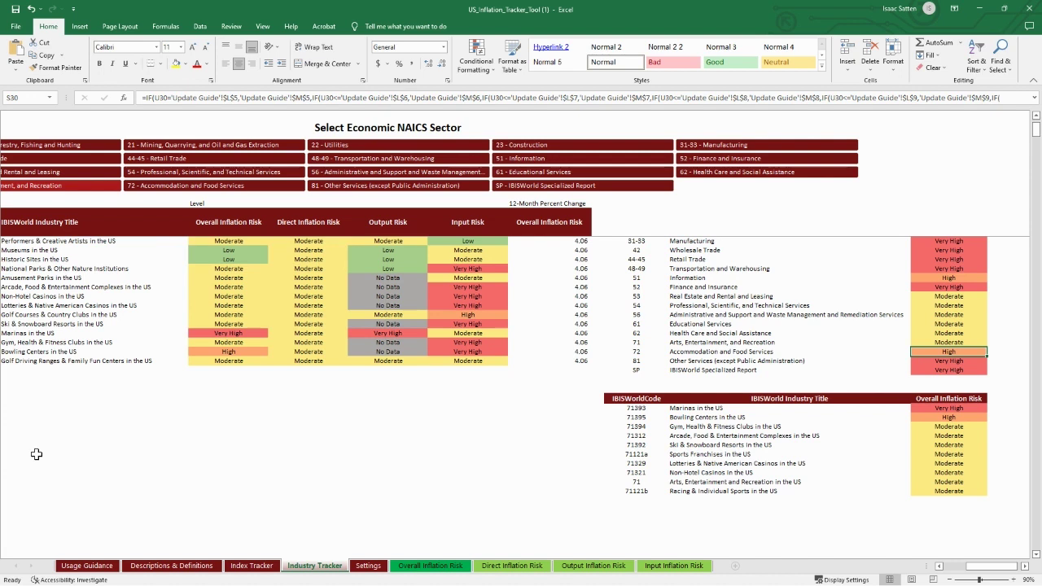
- Review the risk level boundaries on the Settings worksheet, and return to the Index Tracker worksheet
{"action": "left_click", "coordinate": [368, 566]}
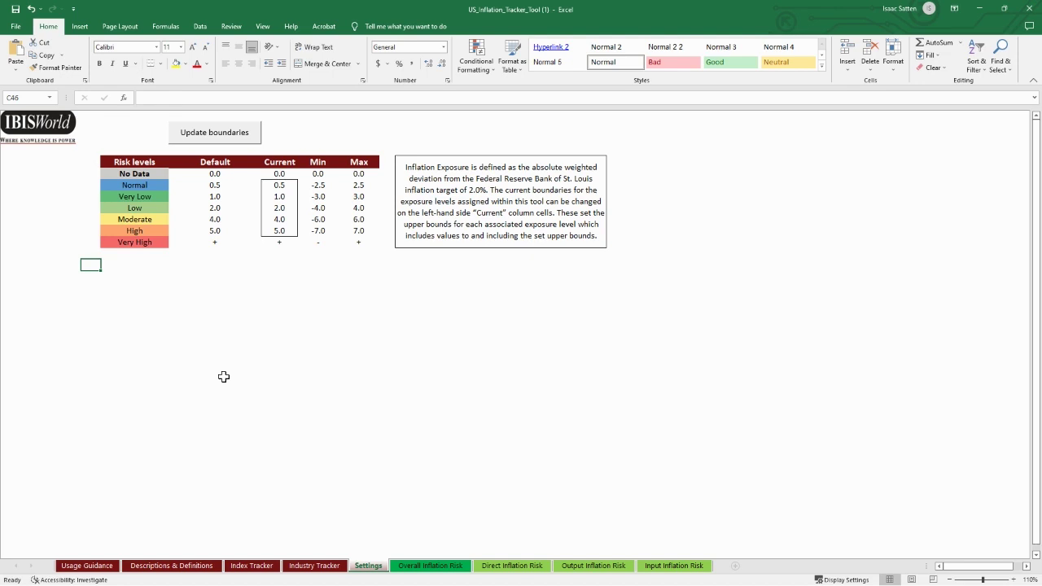
{"action": "left_click", "coordinate": [252, 565]}
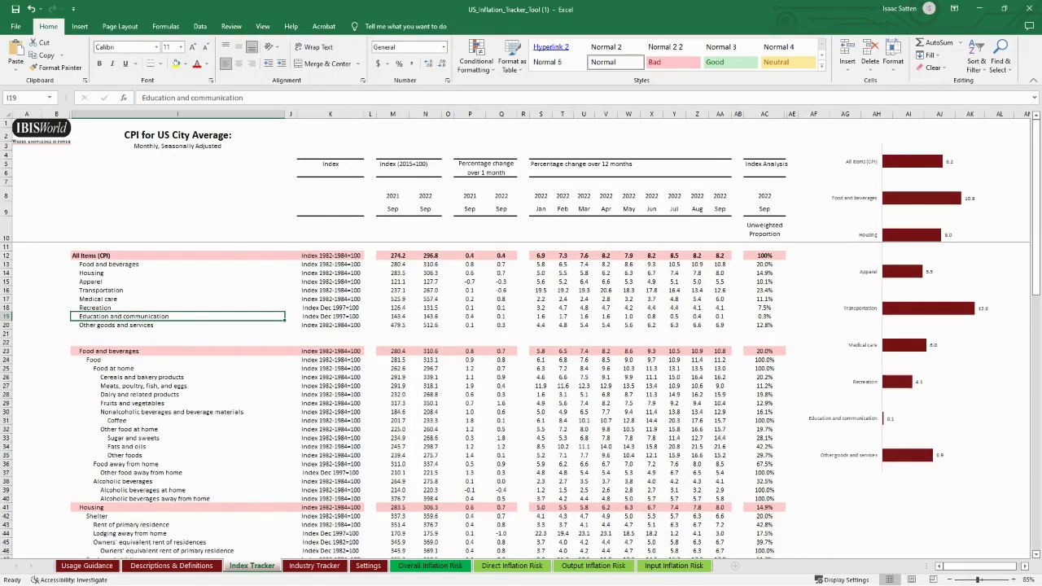